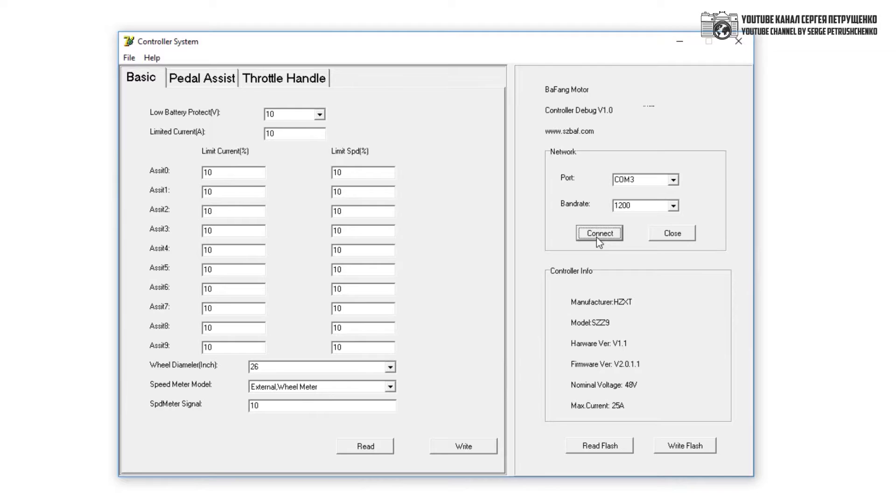
Read the current settings from the motor controller's flash memory.
left_click(586, 449)
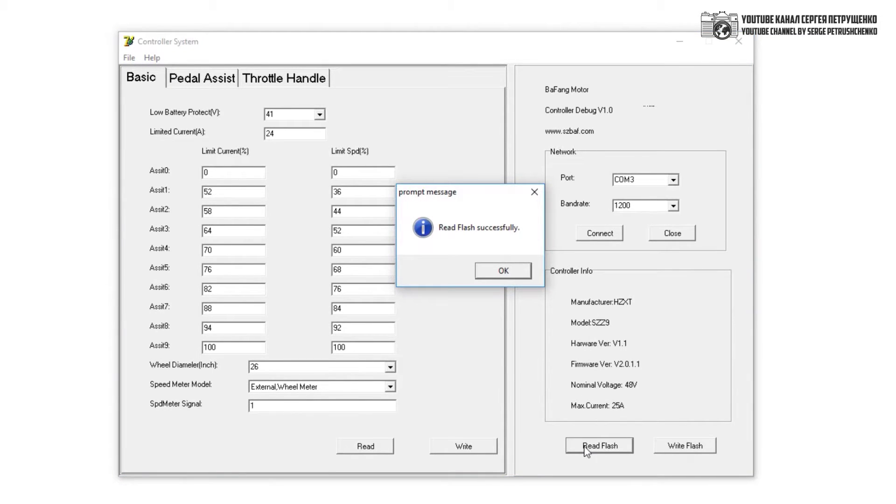
left_click(507, 273)
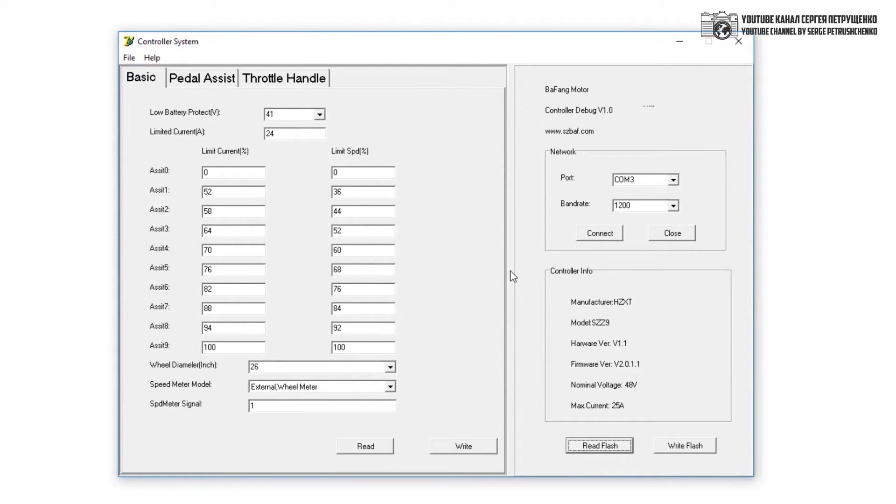
Save the controller settings in the "Bafang софт для кабеля" folder under the name "file".
left_click(128, 60)
left_click(128, 60)
left_click(128, 60)
left_click(130, 73)
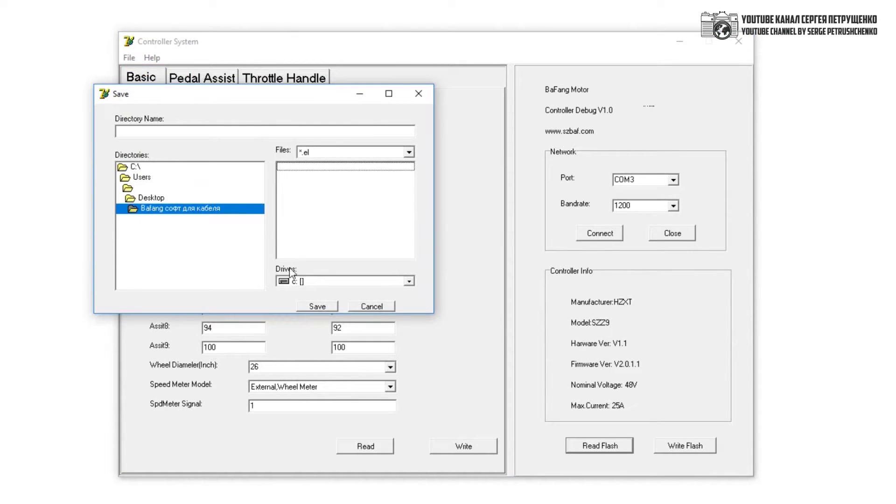
left_click(203, 137)
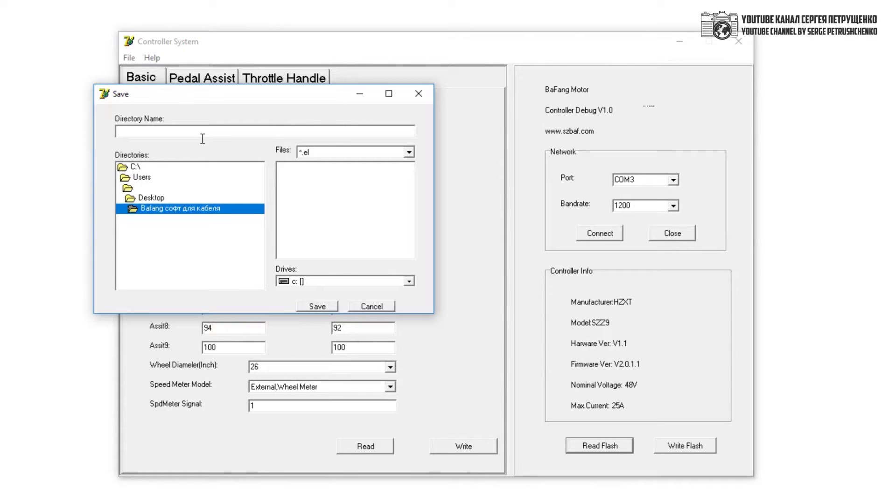
type("file")
left_click(317, 306)
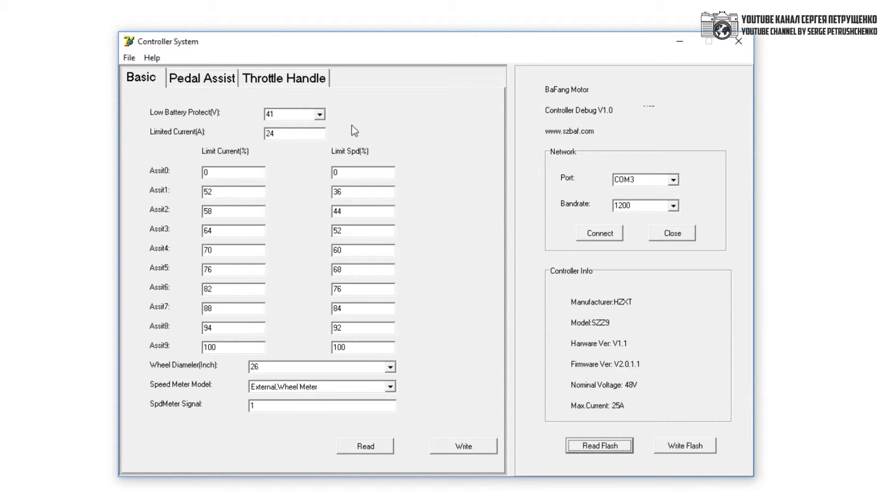
Examine the basic settings: low battery protection, current limit, assist levels, wheel diameter options, speed meter models and speed meter signal.
left_click(319, 114)
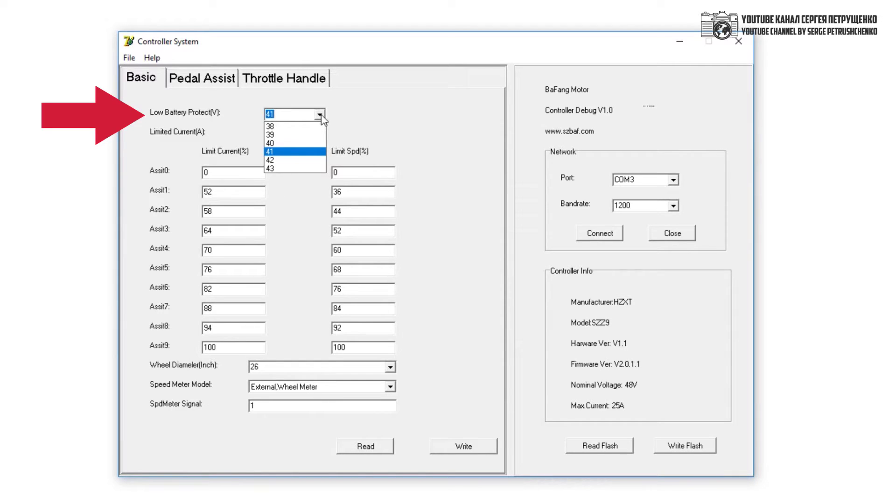
left_click(321, 115)
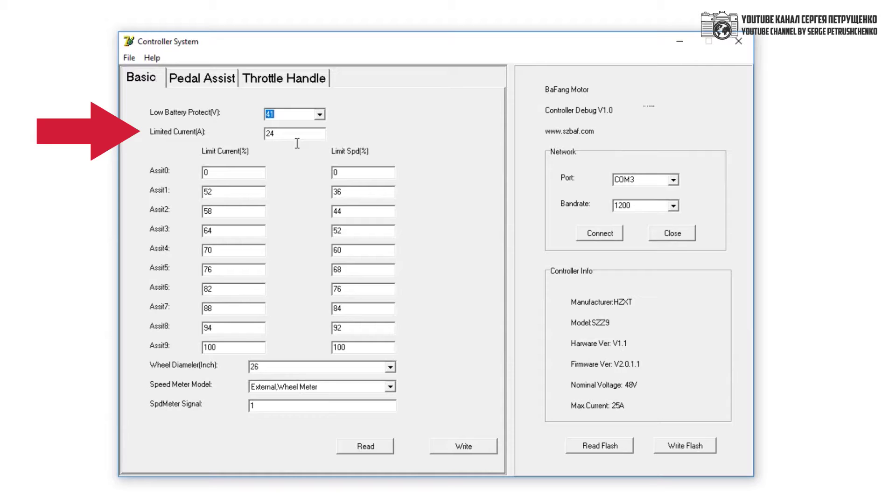
left_click(296, 142)
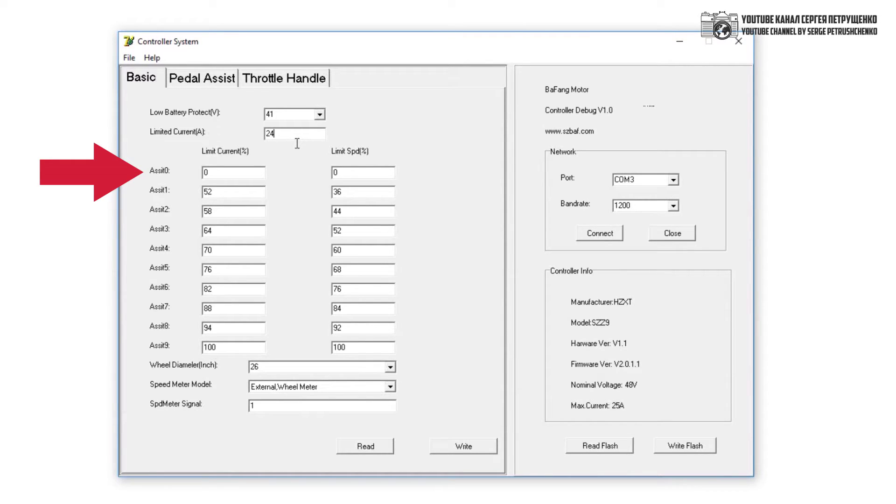
left_click(242, 176)
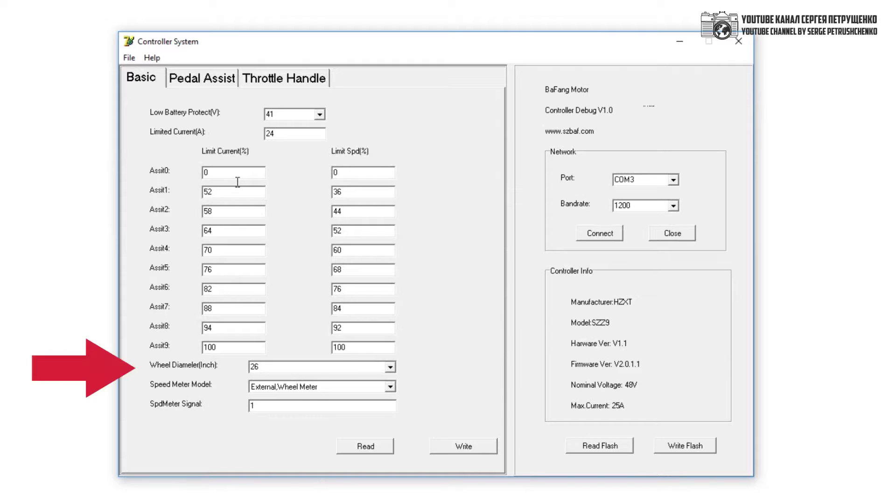
left_click(389, 368)
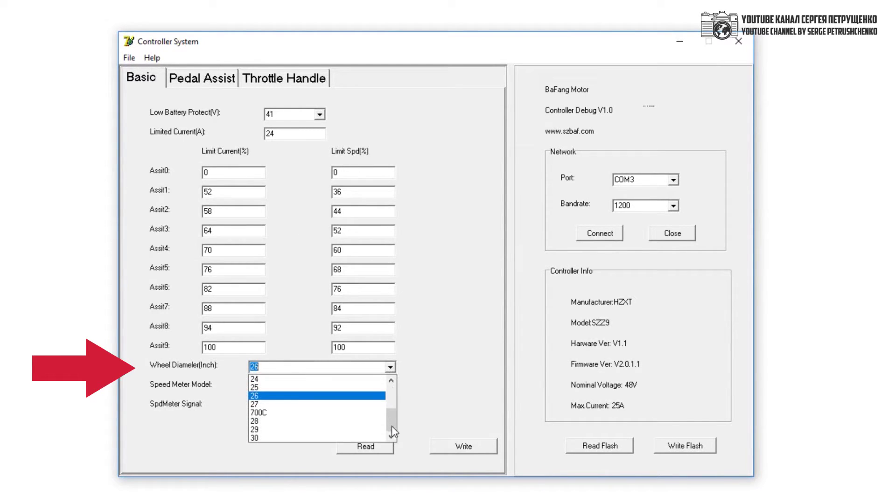
mouse_move(392, 430)
left_mouse_down()
mouse_move(394, 394)
mouse_move(396, 432)
left_mouse_up()
left_click(450, 394)
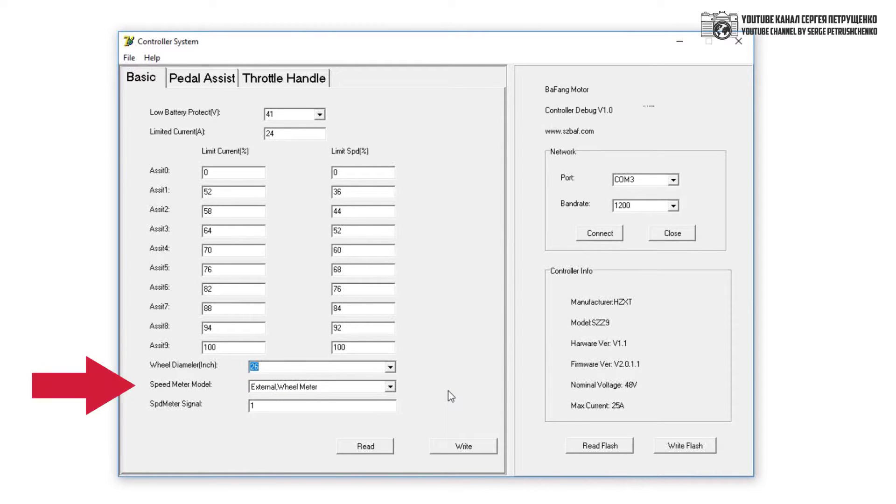
left_click(391, 387)
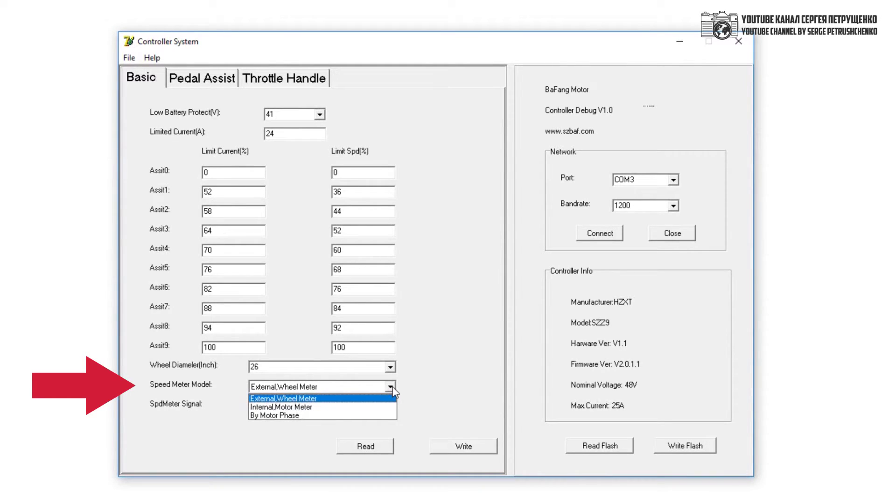
left_click(391, 387)
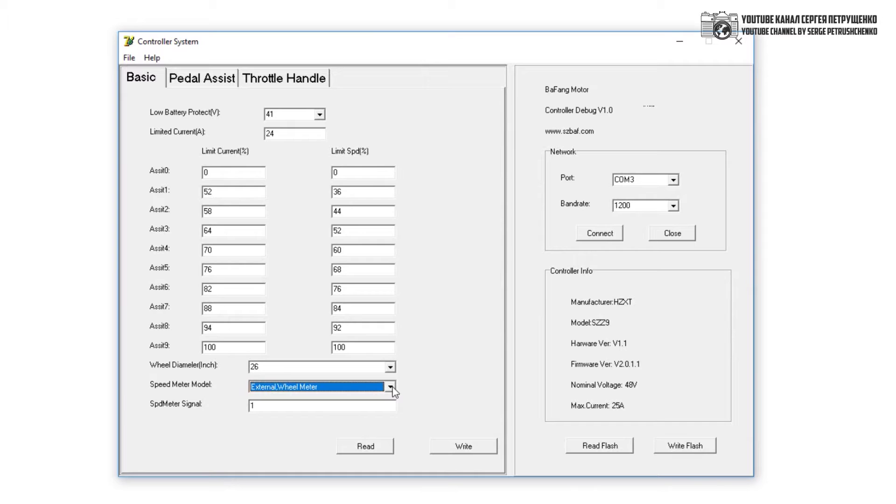
left_click(392, 410)
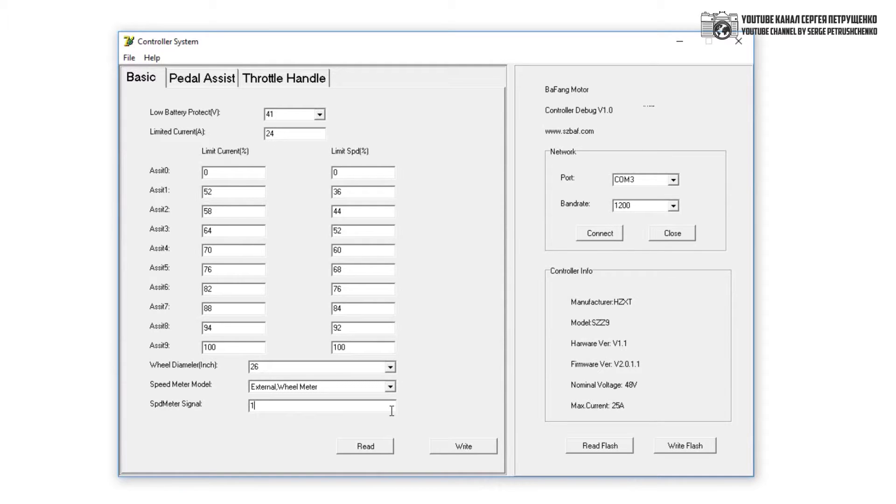
Examine the pedal assist options for pedal type, designated assist and speed limit.
left_click(219, 80)
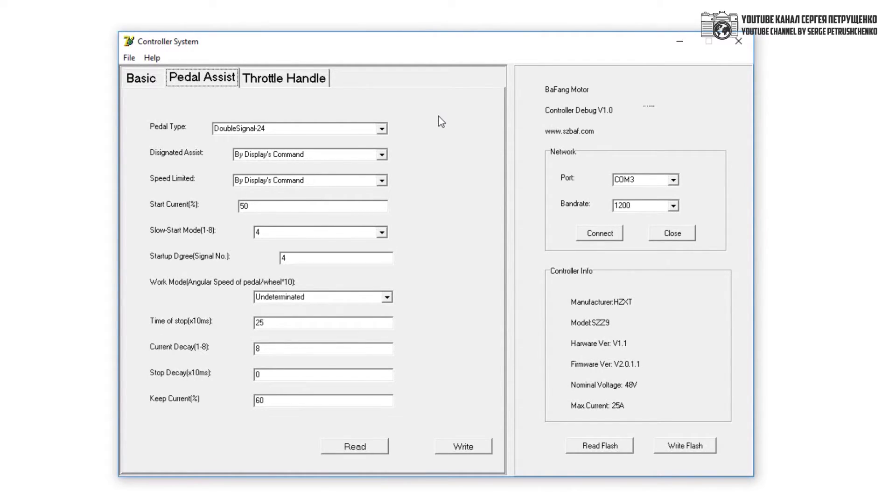
left_click(382, 129)
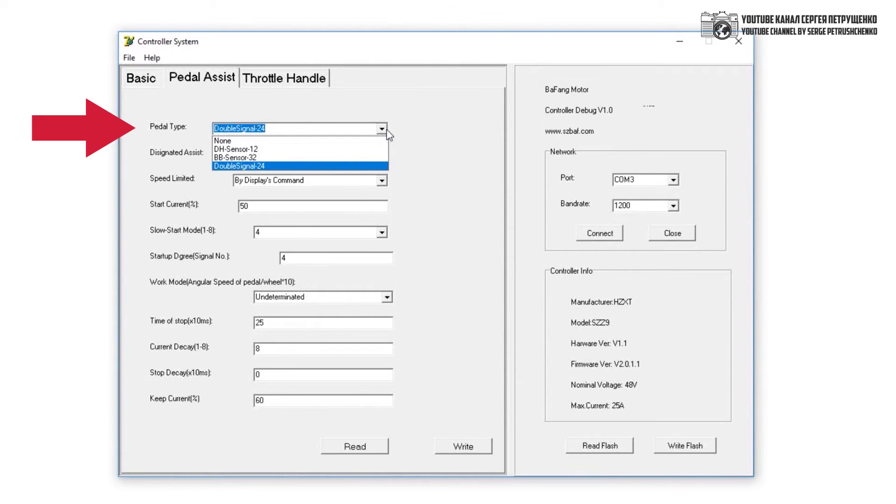
left_click(410, 137)
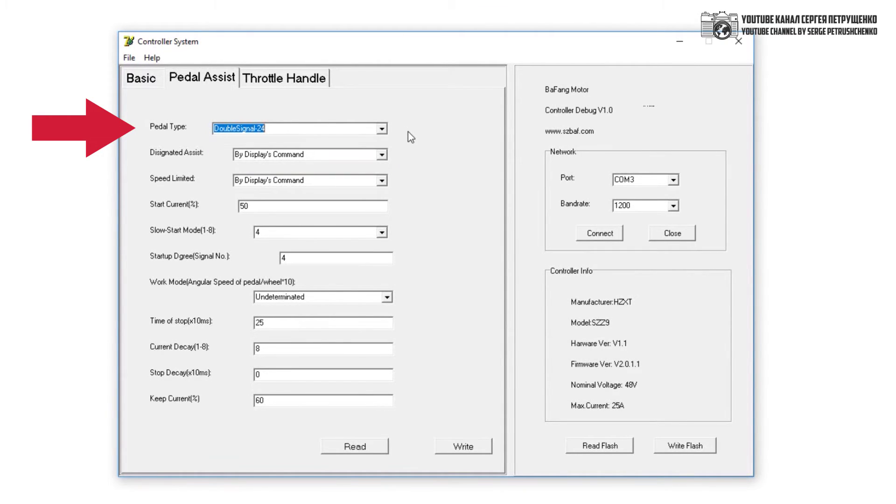
left_click(383, 155)
scroll(386, 187, "down", 1)
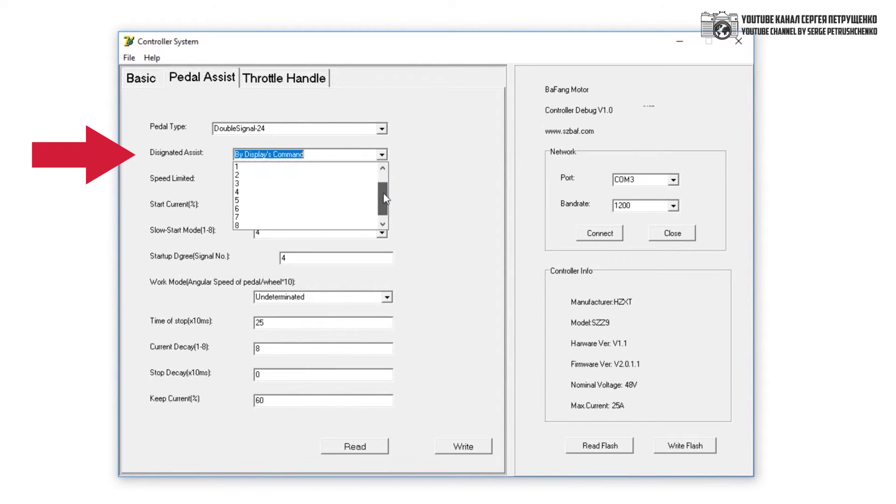
left_click_drag(384, 219, 390, 176)
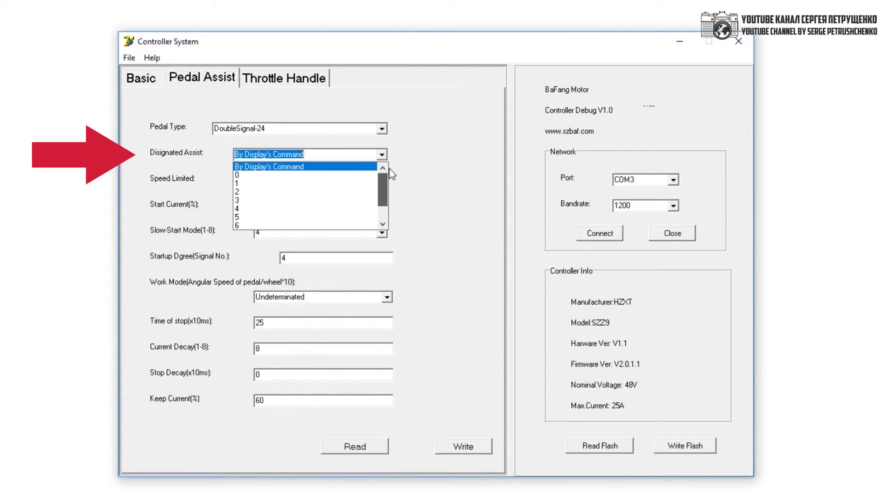
left_click(436, 163)
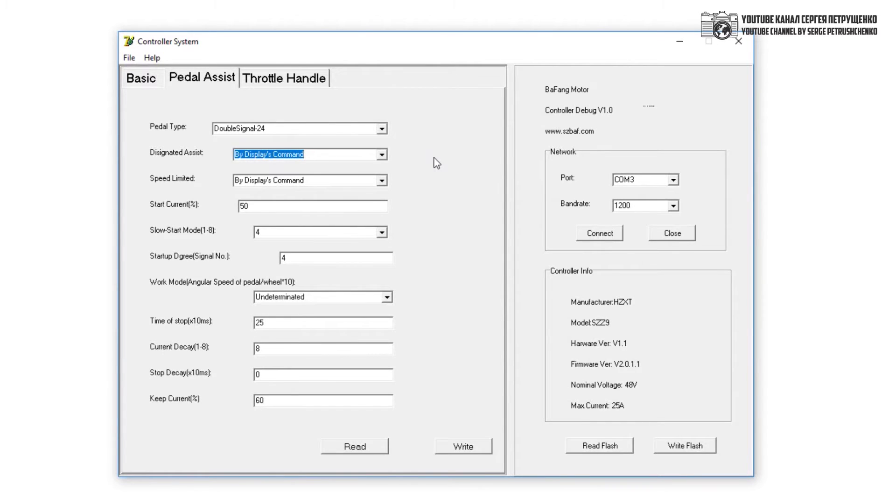
left_click(381, 180)
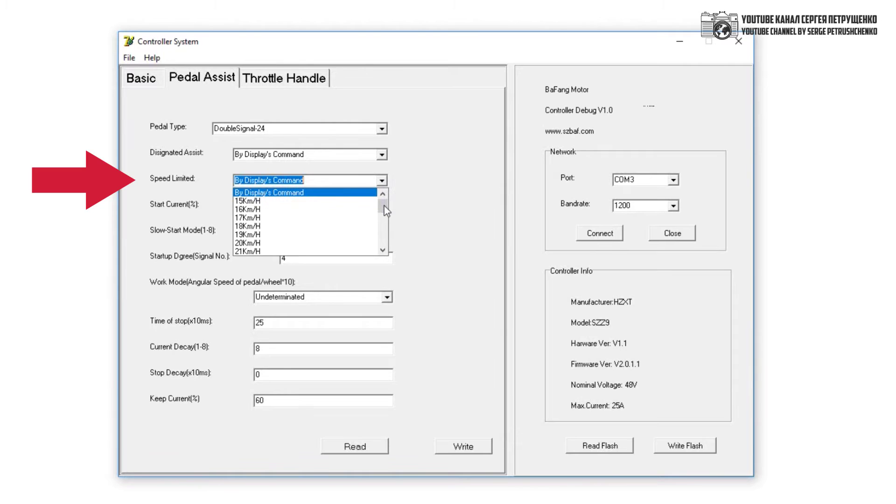
mouse_move(385, 206)
left_mouse_down()
mouse_move(389, 256)
mouse_move(391, 197)
left_mouse_up()
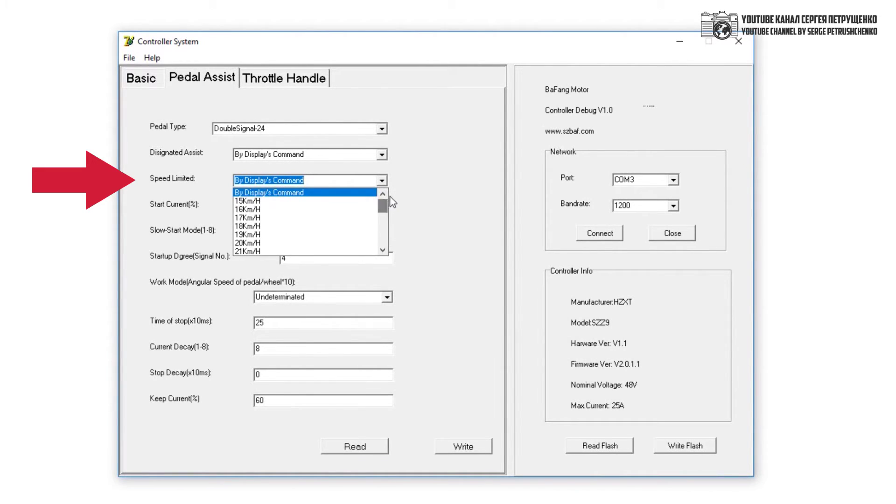
left_click(426, 192)
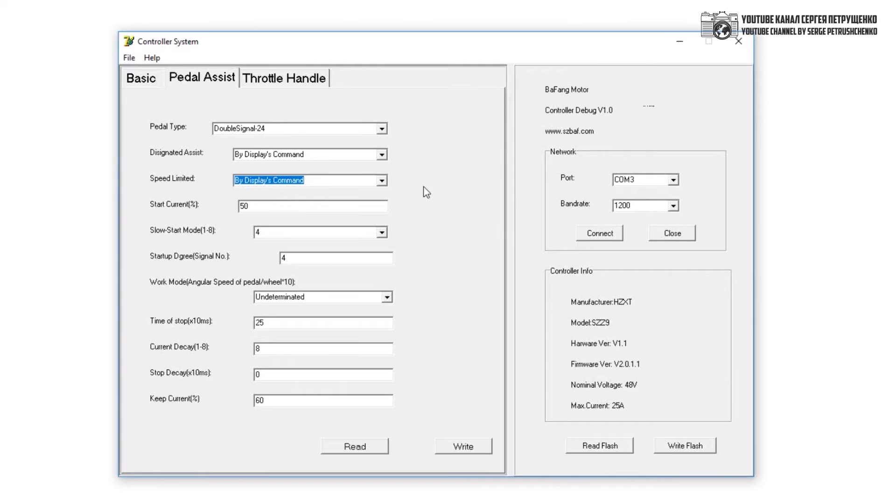
Examine the pedal assist start current, slow-start mode, startup degree, work mode, stop time, decay and keep current settings.
left_click(385, 217)
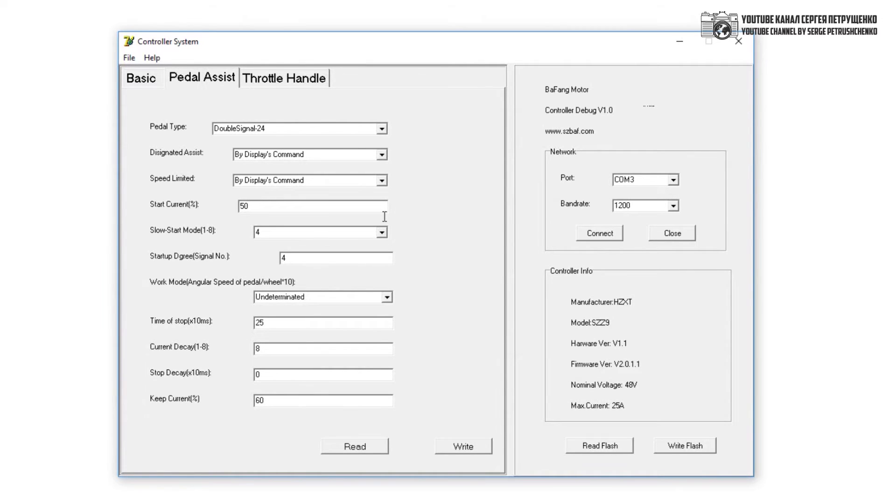
left_click(384, 232)
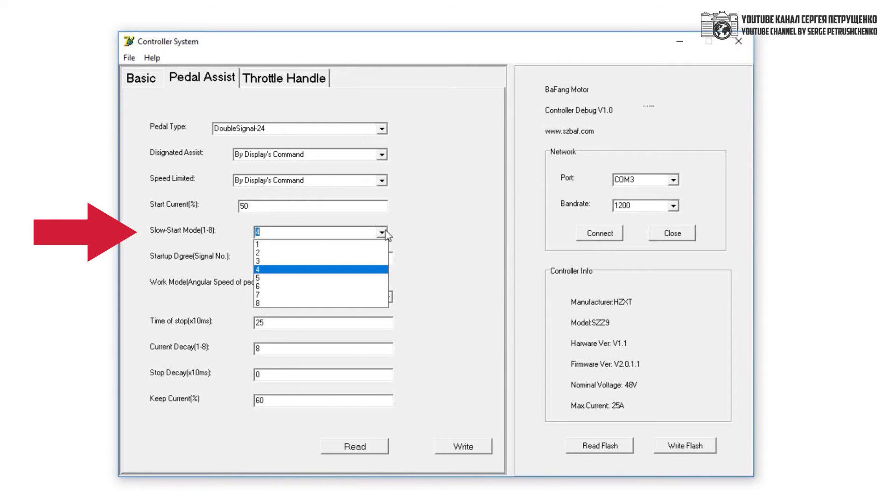
left_click(386, 234)
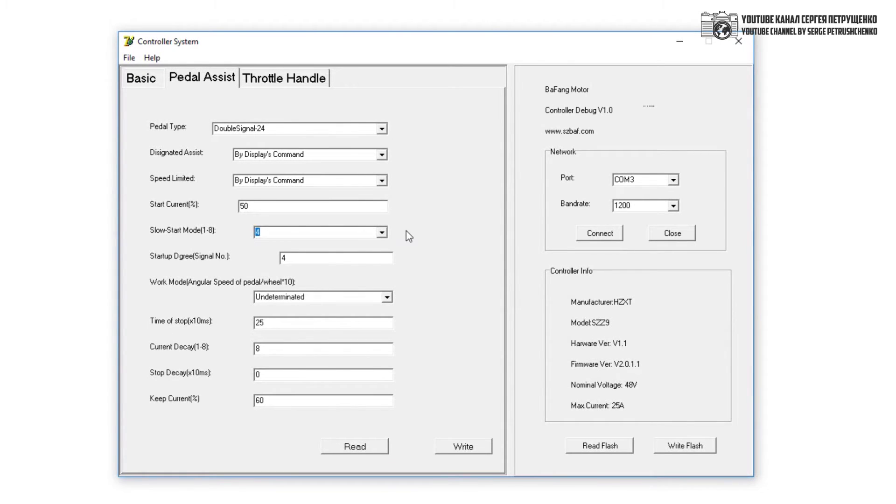
left_click(311, 262)
left_click(387, 296)
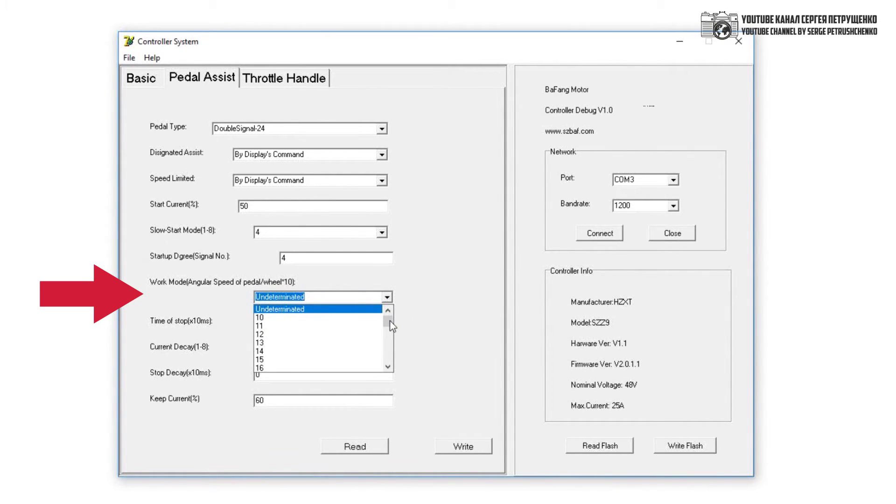
mouse_move(390, 321)
left_mouse_down()
mouse_move(394, 377)
mouse_move(396, 307)
left_mouse_up()
left_click(456, 309)
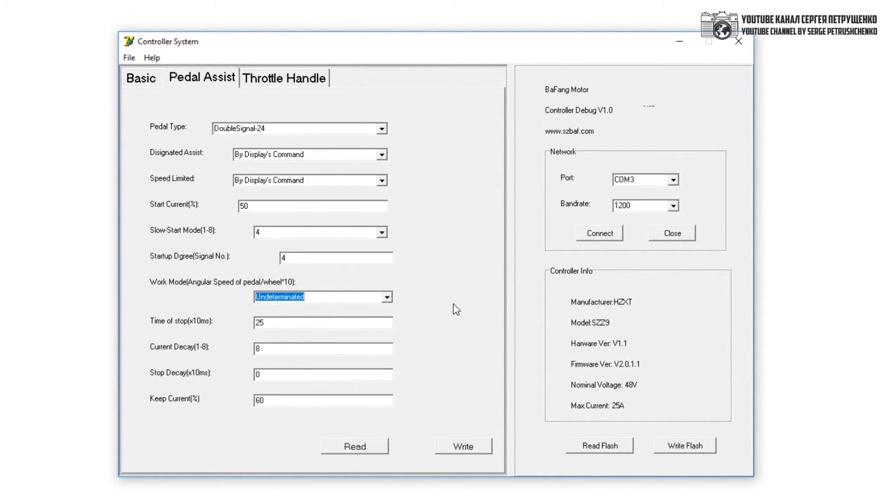
left_click(381, 327)
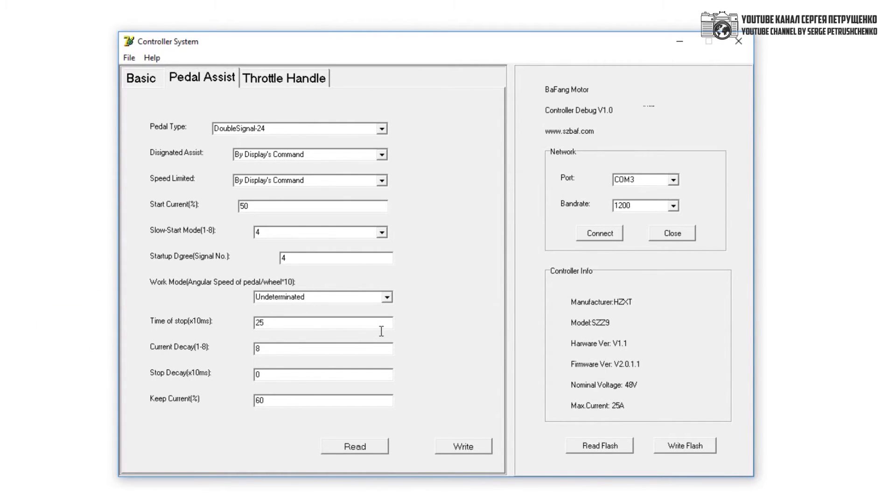
left_click(361, 355)
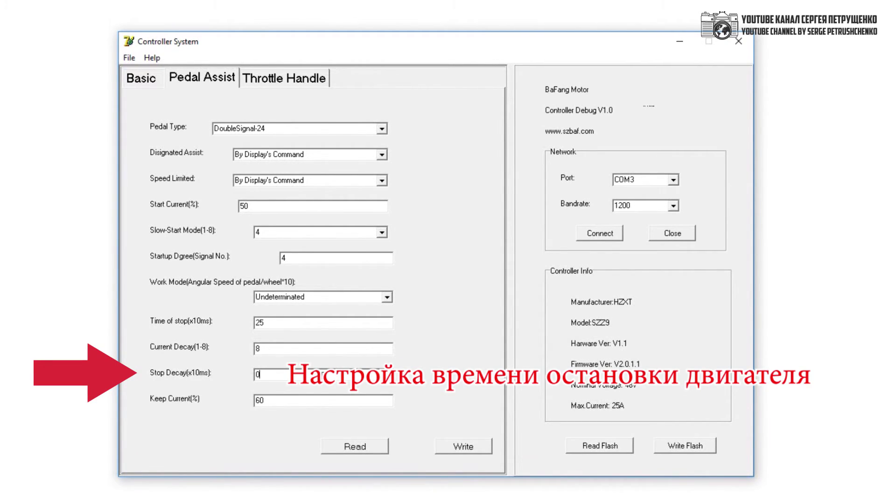
left_click(312, 402)
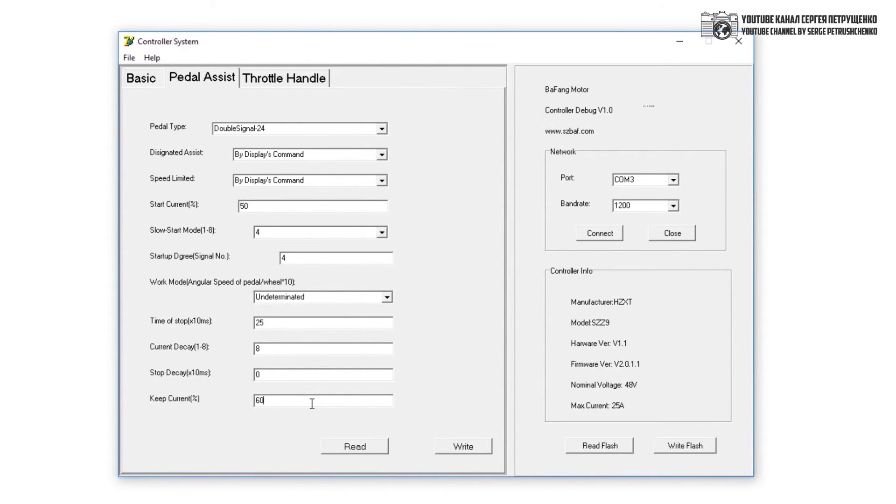
Set the throttle handle mode to Current.
left_click(276, 79)
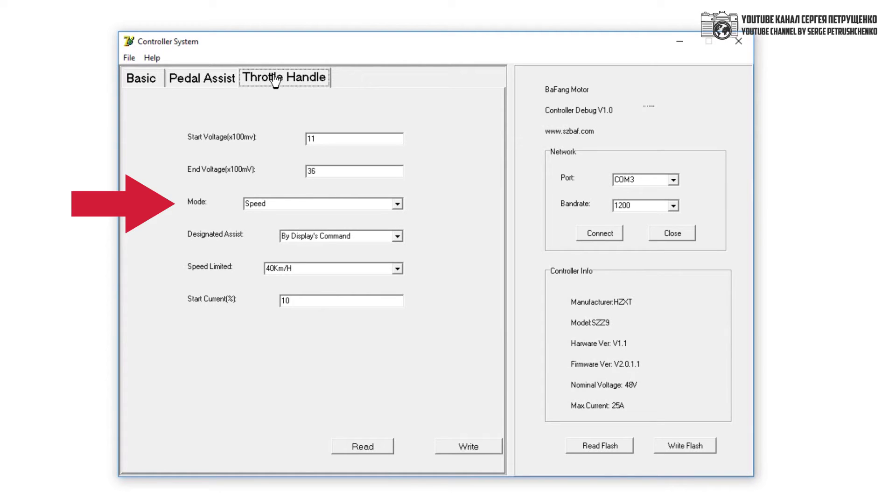
left_click(328, 142)
left_click(319, 205)
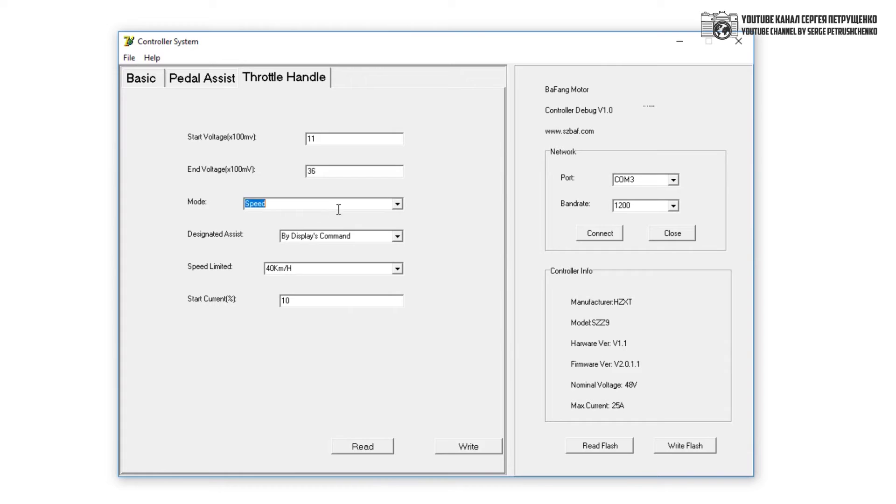
left_click(397, 204)
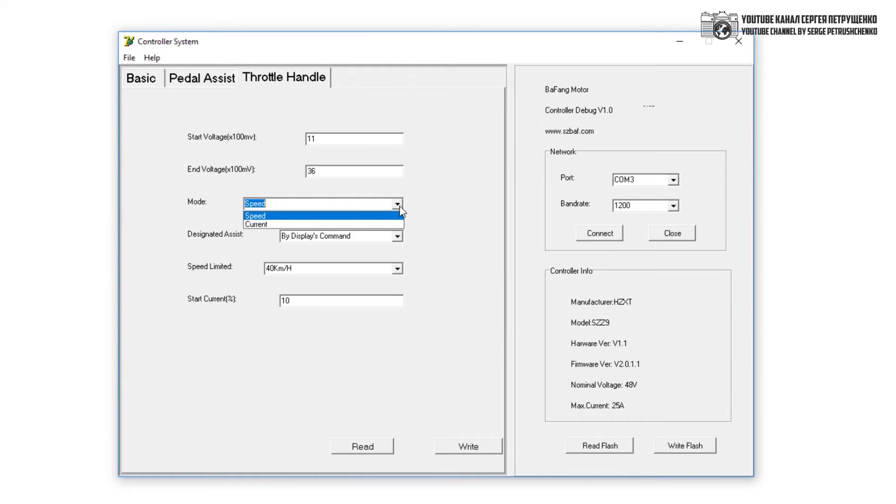
left_click(380, 224)
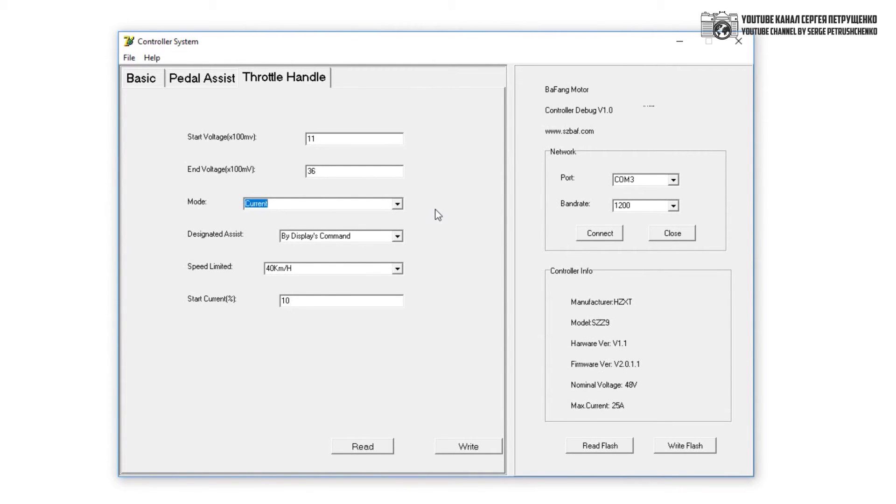
Examine the throttle handle's mode options, start and end voltages, and designated assist options.
left_click(397, 204)
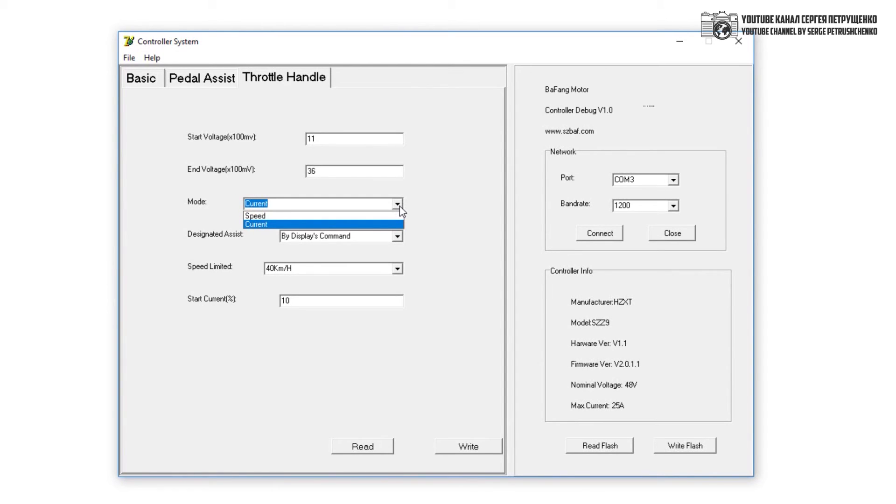
left_click(399, 206)
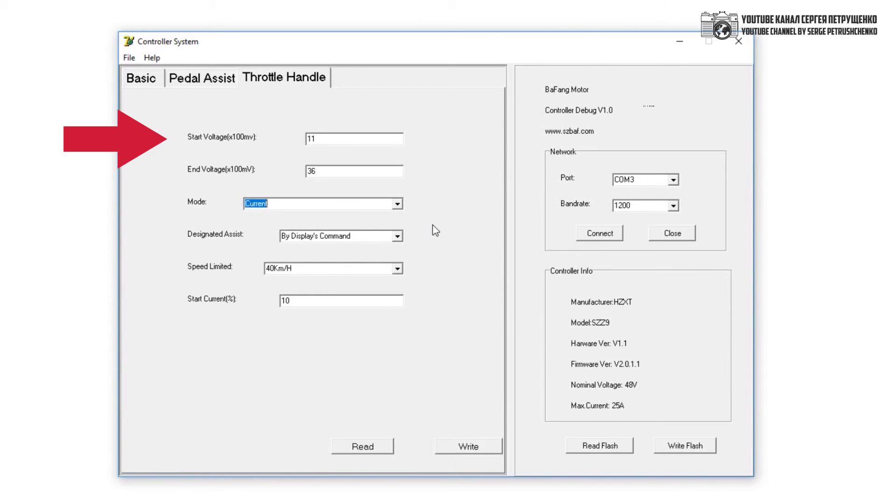
left_click(373, 145)
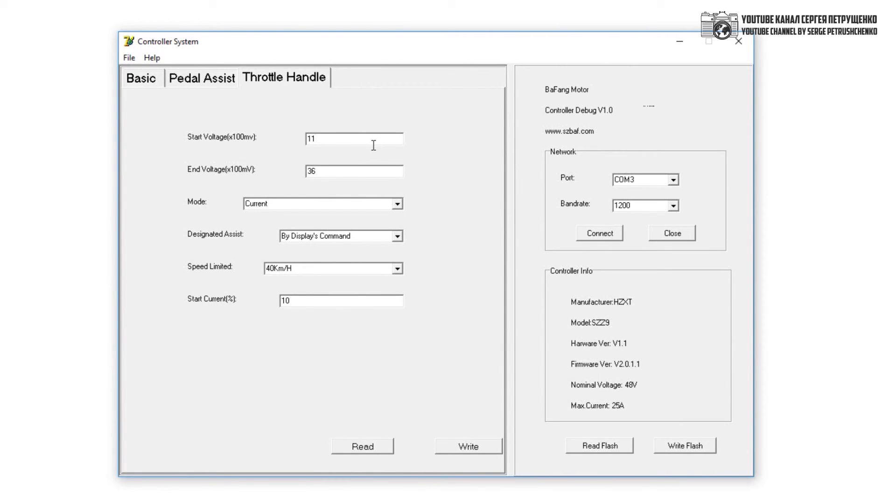
left_click(353, 171)
left_click(398, 237)
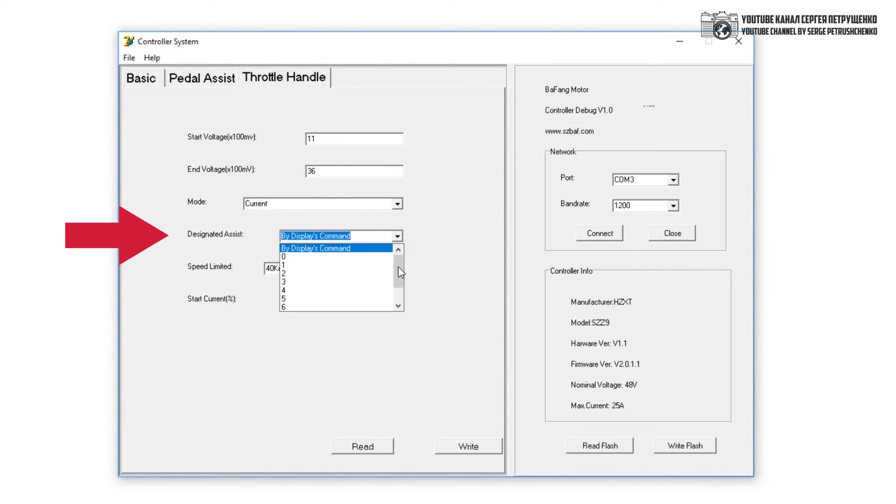
left_click_drag(398, 267, 414, 251)
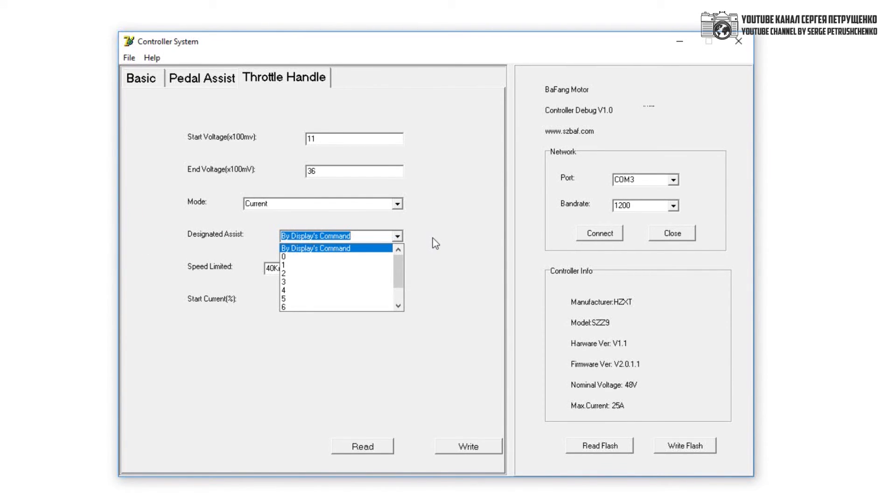
left_click(435, 243)
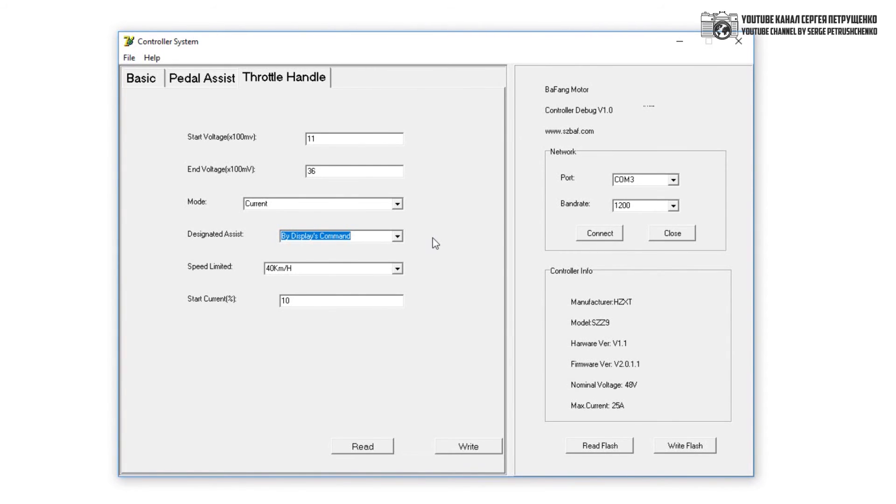
Set the throttle handle's speed limit to By Display's Command and check its start current field.
left_click(398, 270)
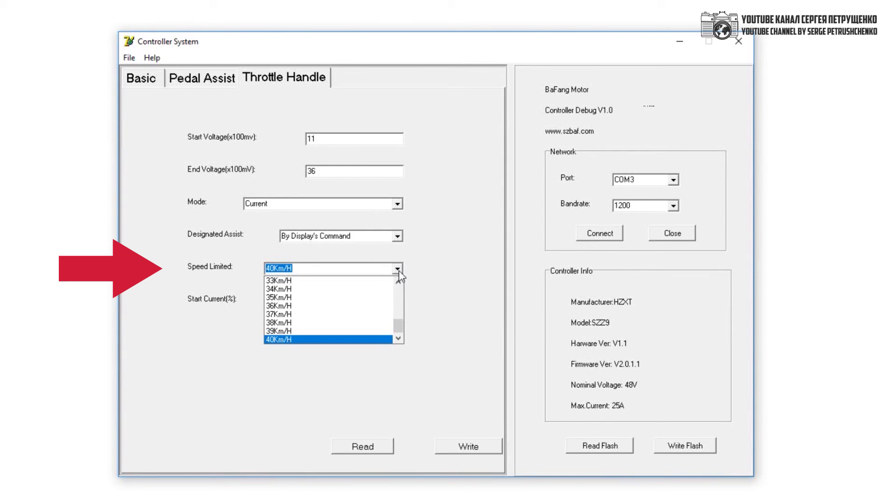
left_click_drag(399, 329, 406, 283)
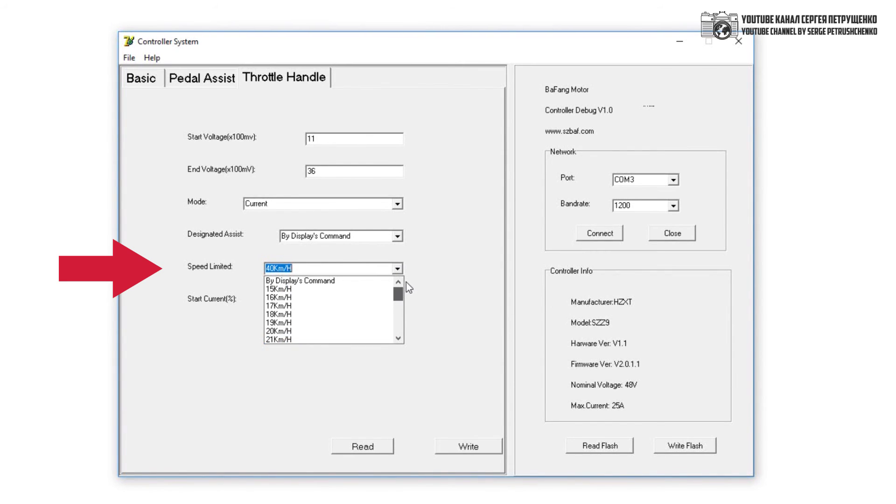
left_click(406, 282)
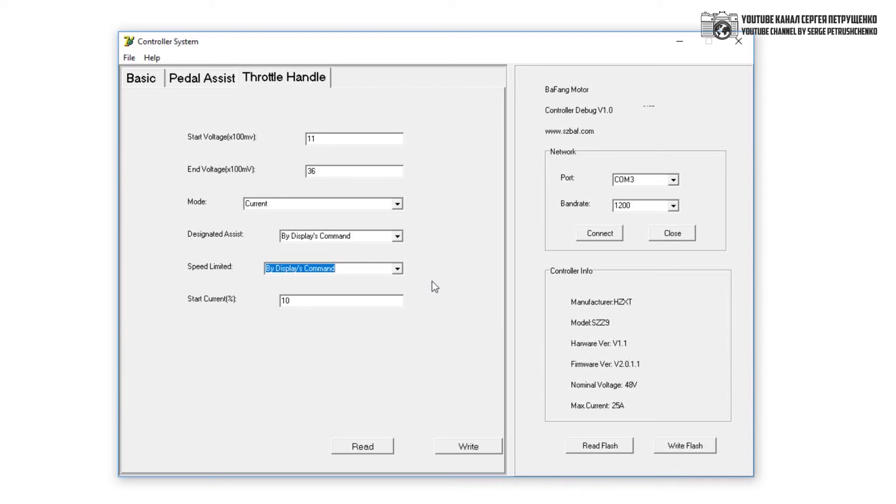
left_click(399, 305)
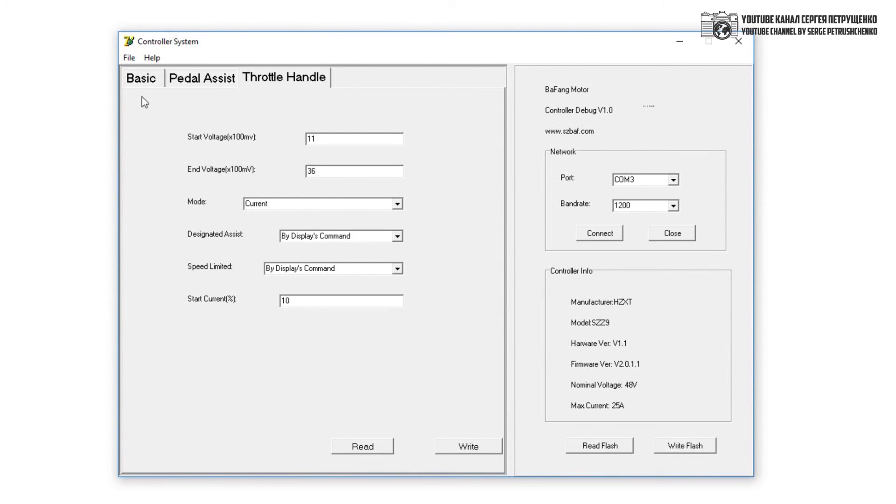
View the program's version information, dismiss it, and close the connection to the motor controller.
left_click(148, 59)
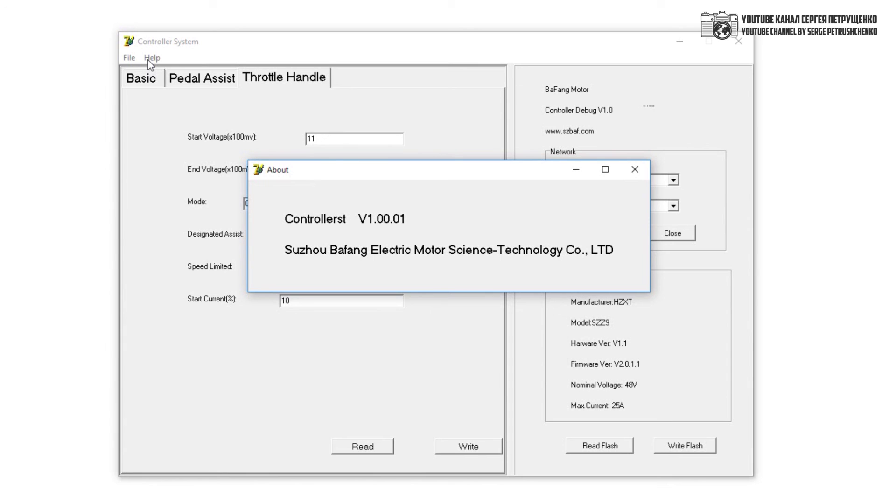
left_click(633, 169)
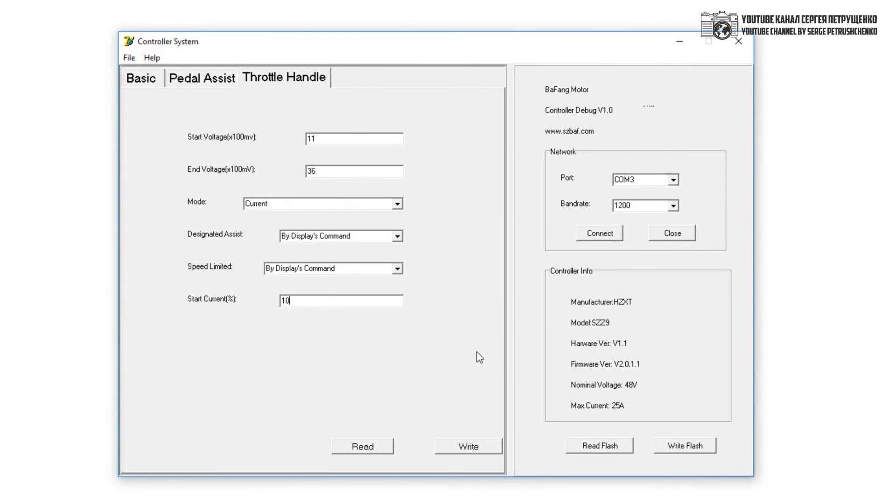
left_click(662, 233)
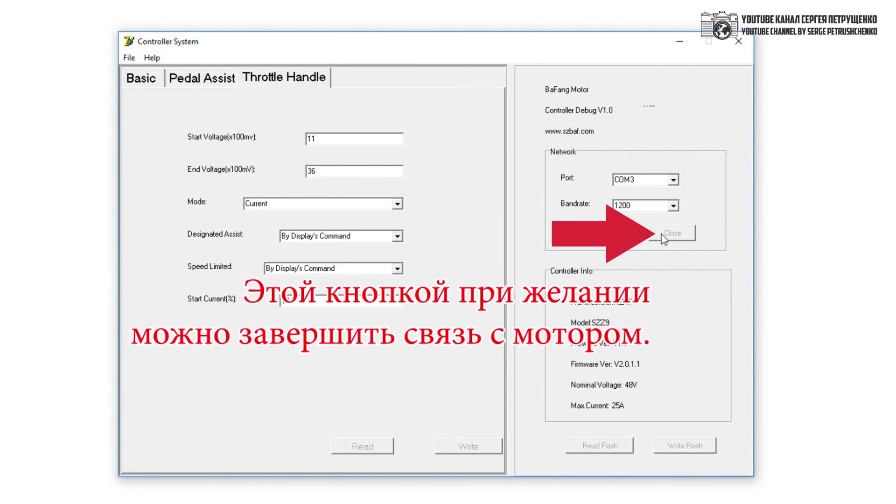